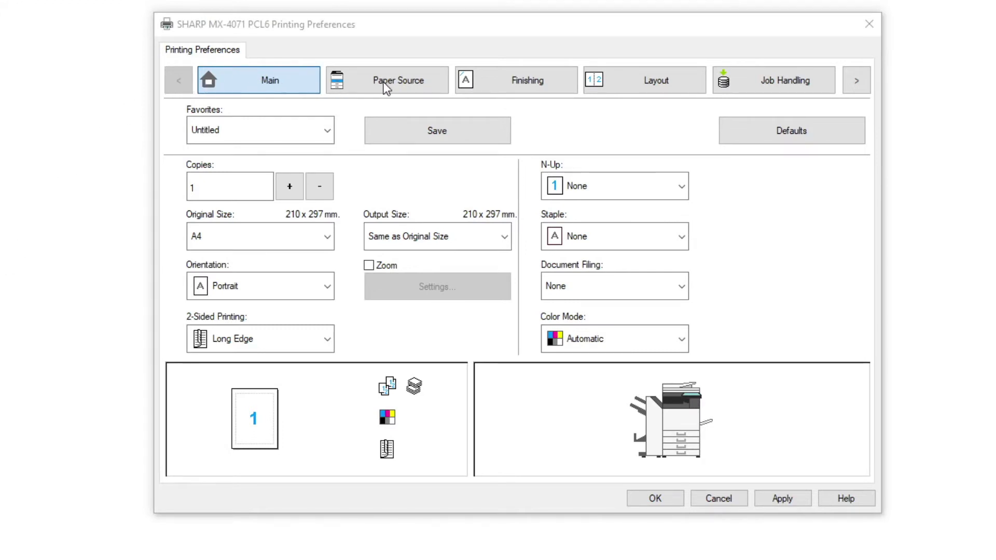
On the Job Handling tab, set Authentication to User Number and enter the five-digit user number
left_click(779, 82)
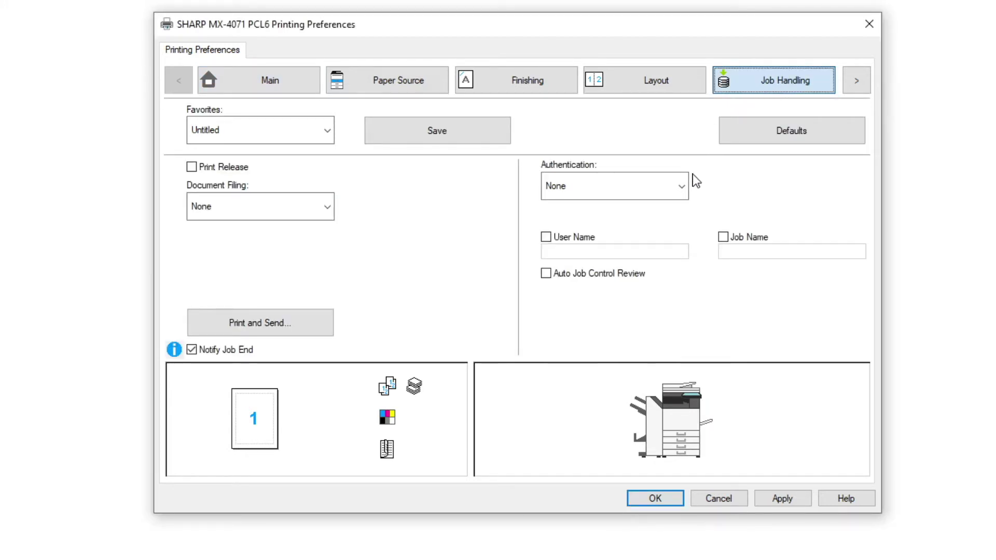
left_click(683, 188)
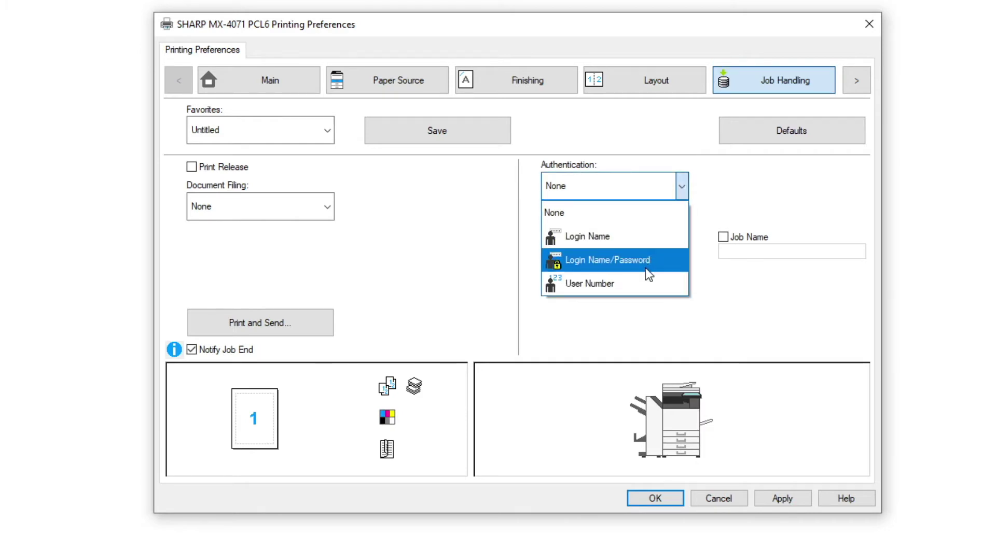
left_click(646, 284)
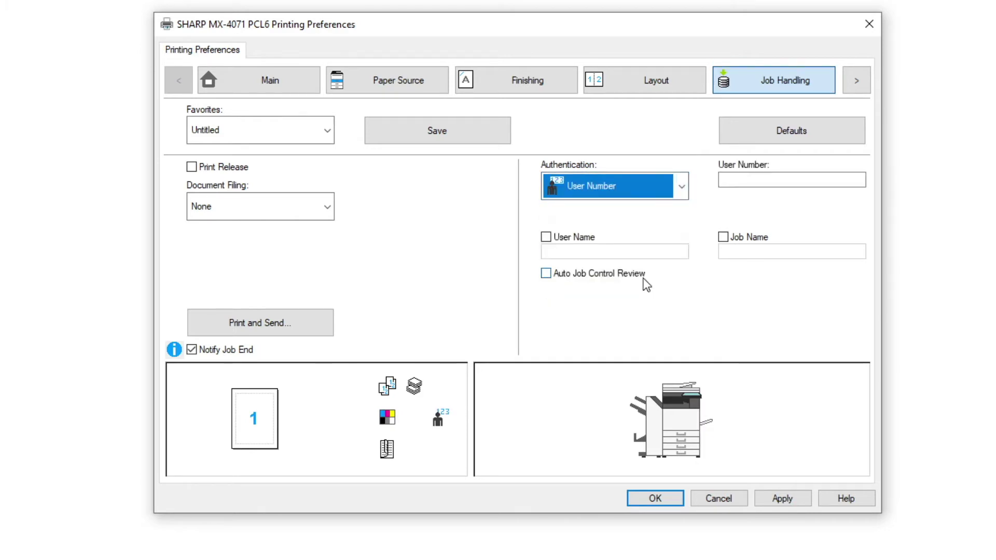
left_click(750, 179)
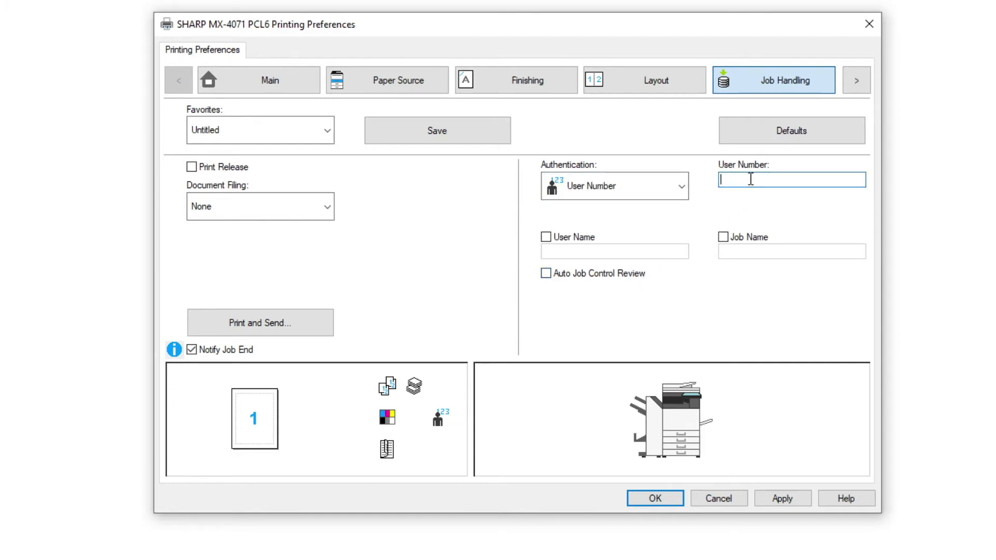
type("12345")
Apply the user number, then set Document Filing to Hold Only
left_click(783, 499)
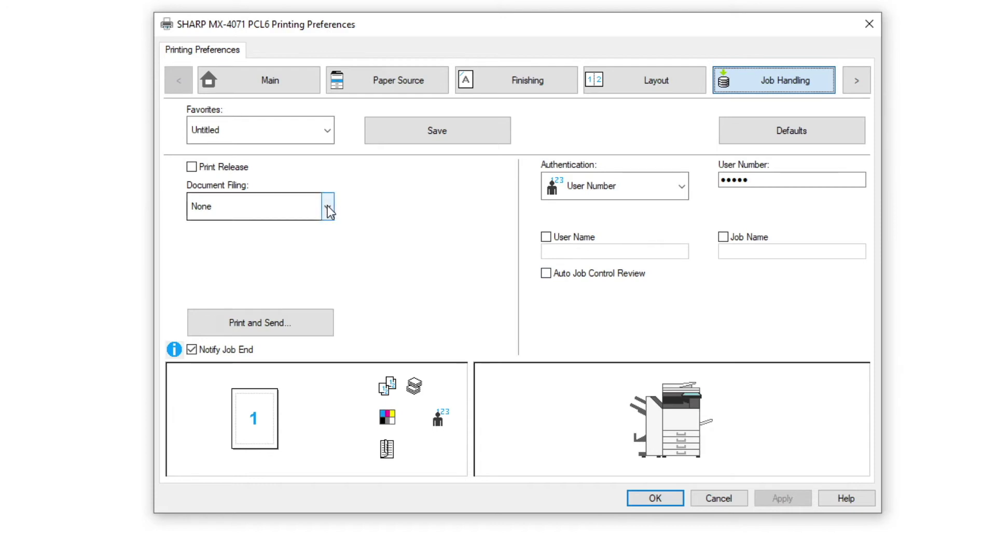
left_click(328, 205)
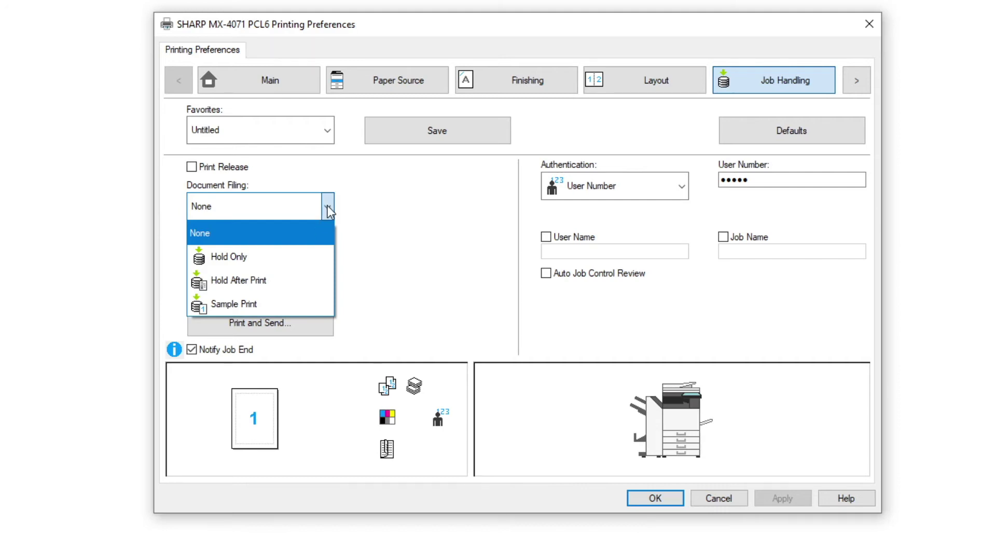
left_click(272, 259)
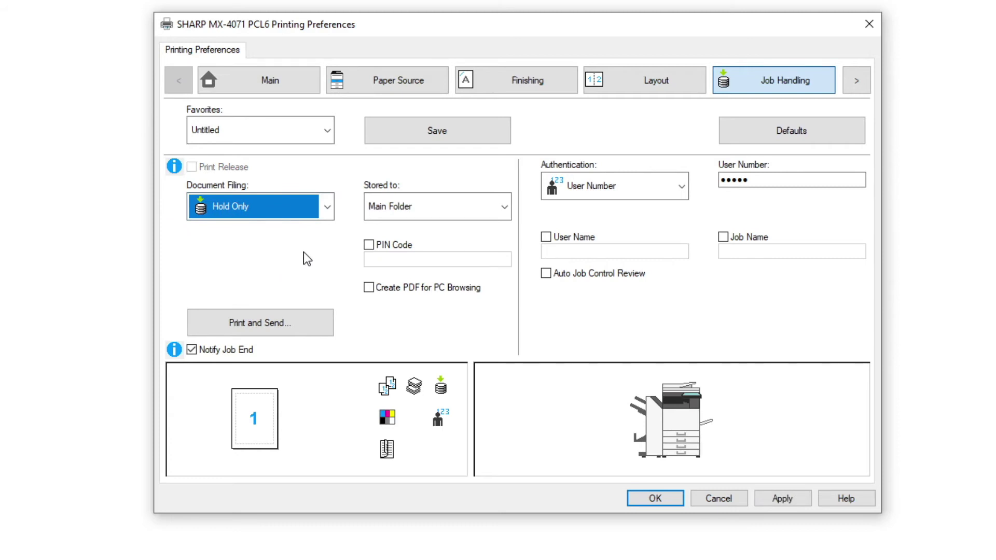
left_click(503, 208)
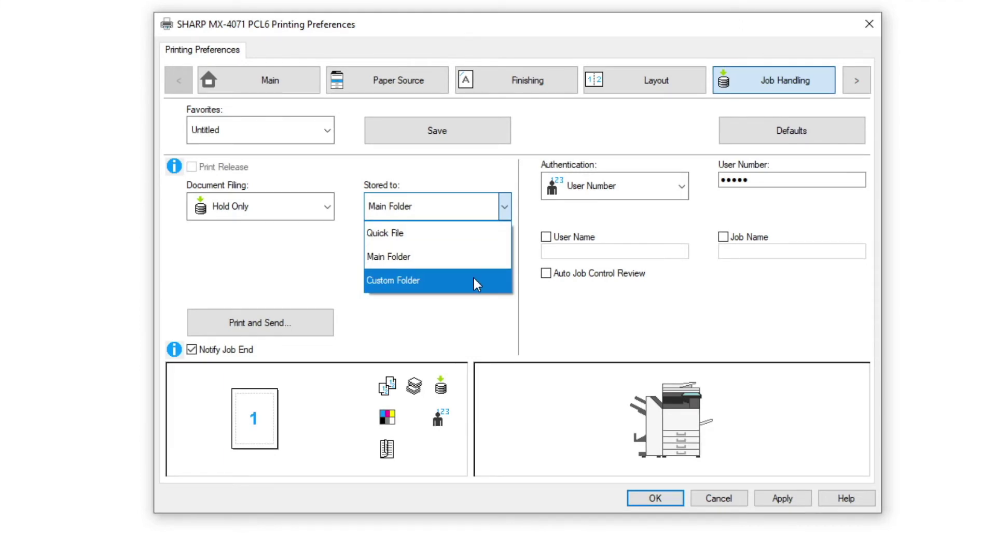
Store held jobs in a new custom folder named 'Documents'
left_click(474, 279)
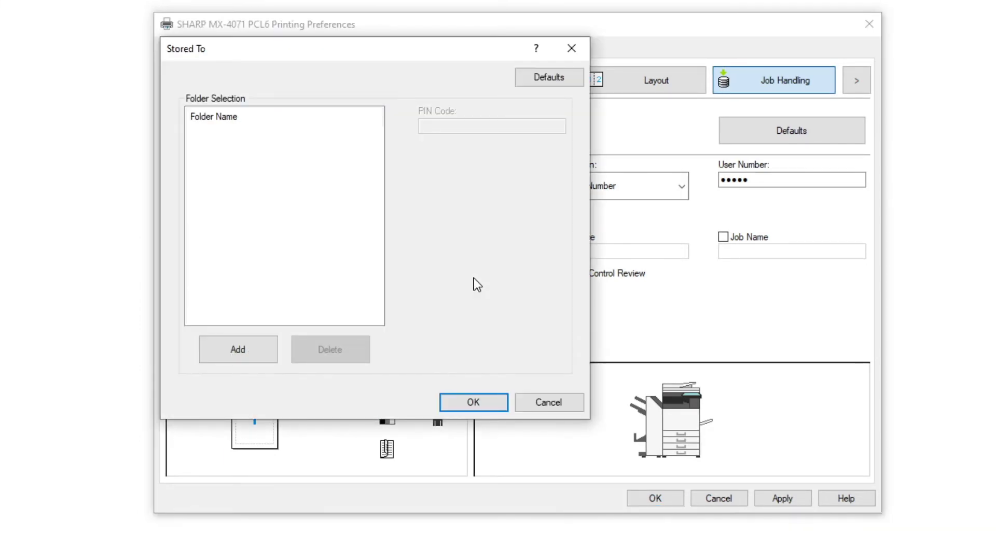
left_click(248, 349)
type("D")
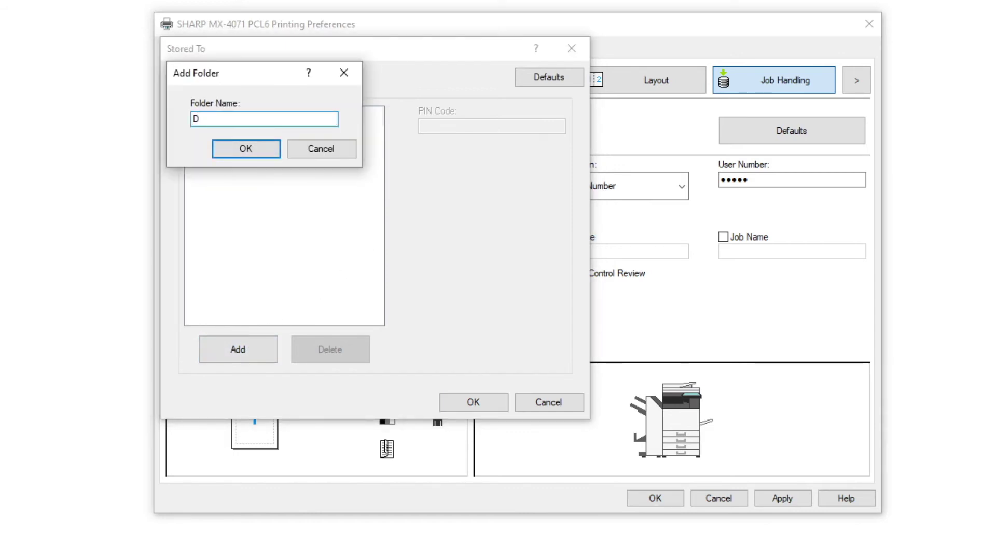
type("ocuments")
left_click(248, 154)
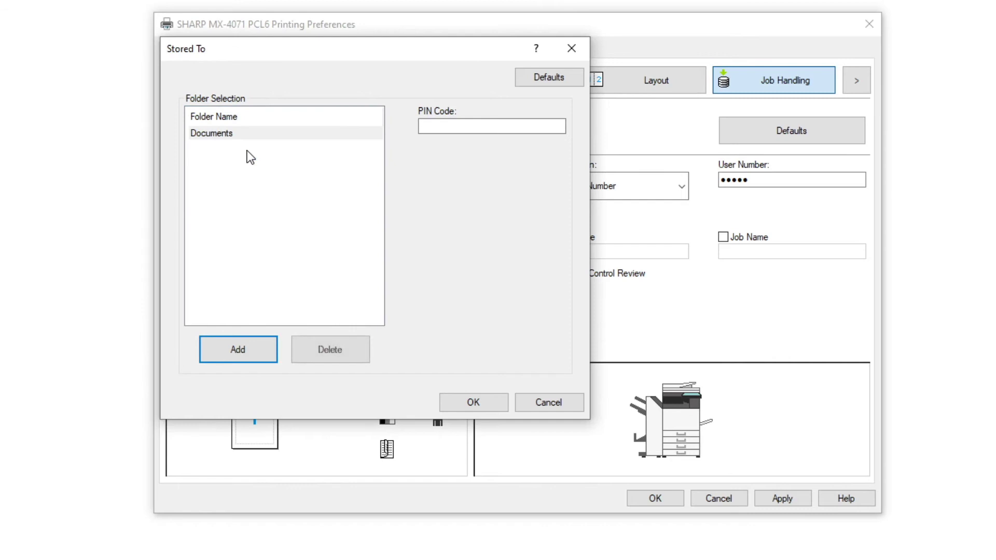
Protect the Documents folder with a PIN code and confirm it
left_click(428, 125)
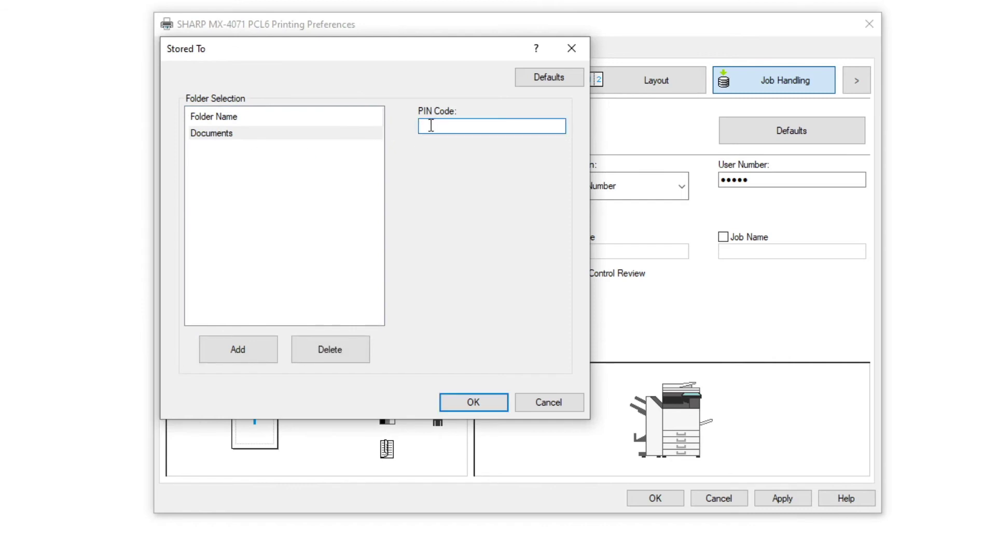
type("12345")
left_click(462, 398)
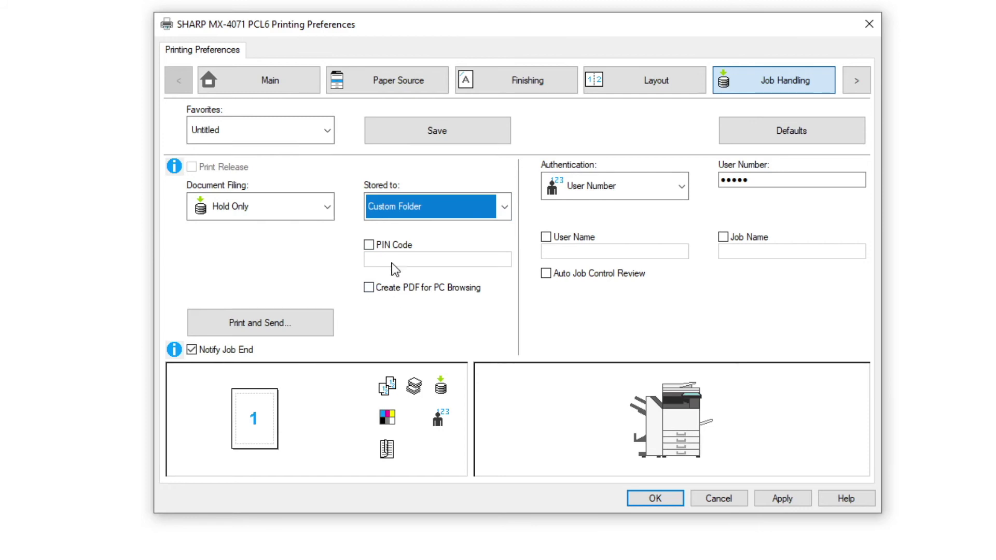
Leave the job PIN Code option unchecked, apply the filing settings, and close Printing Preferences
left_click(369, 245)
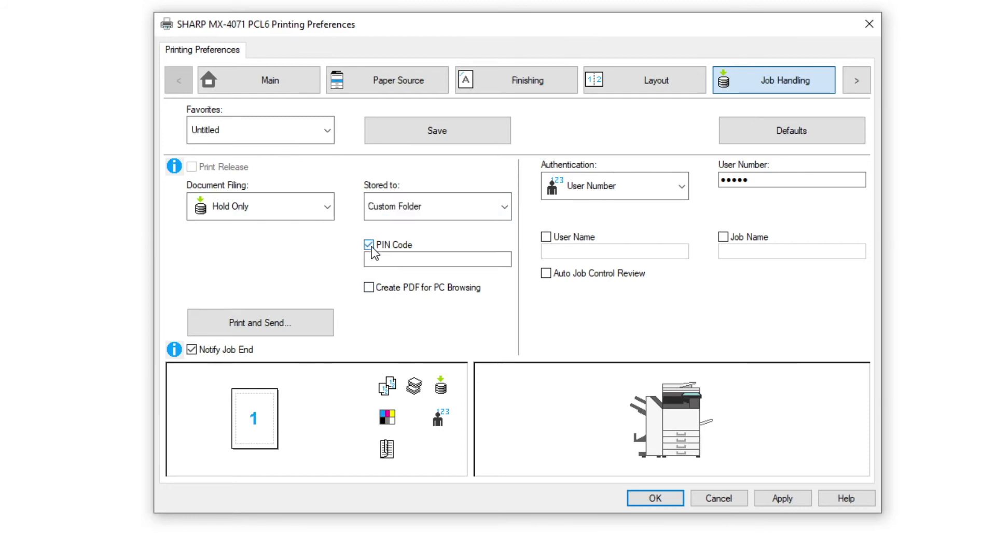
left_click(370, 245)
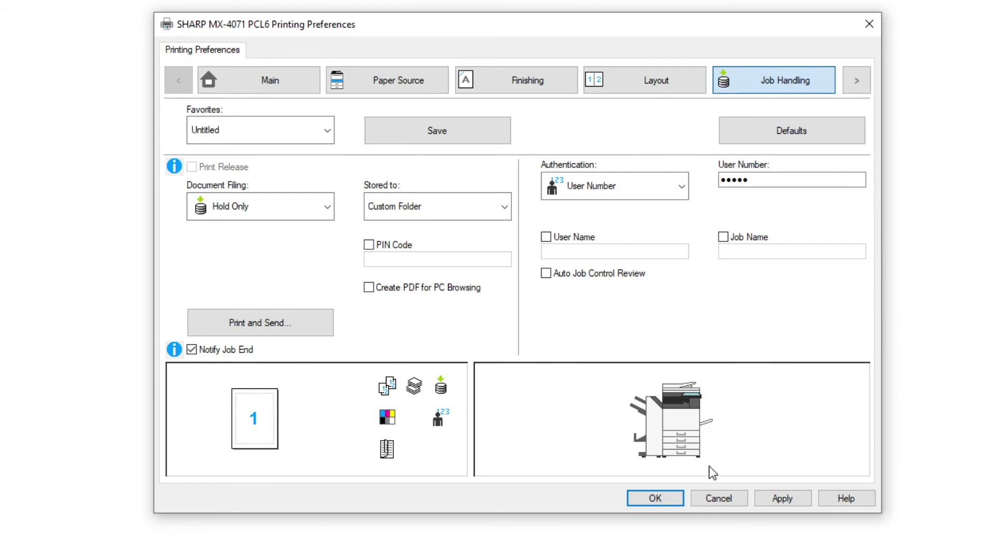
left_click(793, 496)
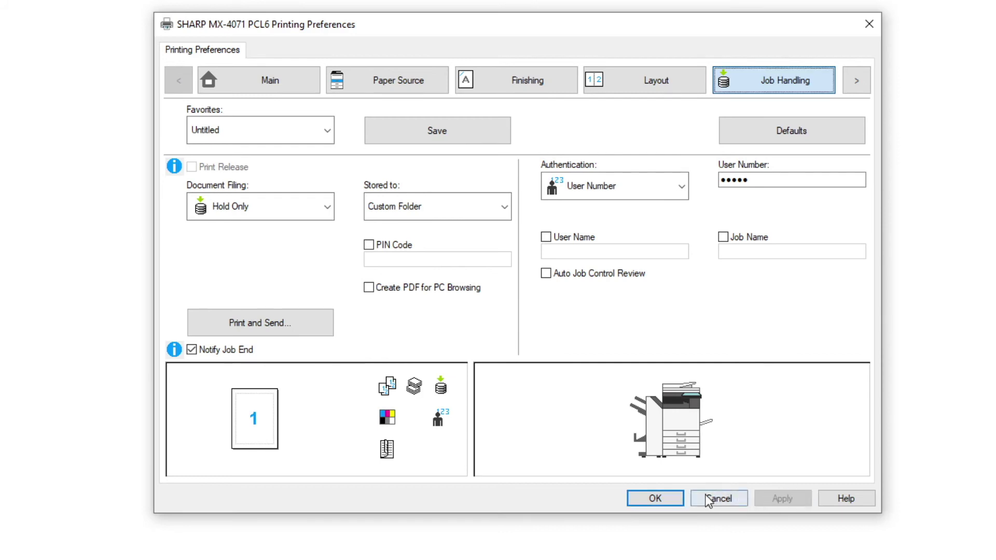
left_click(673, 503)
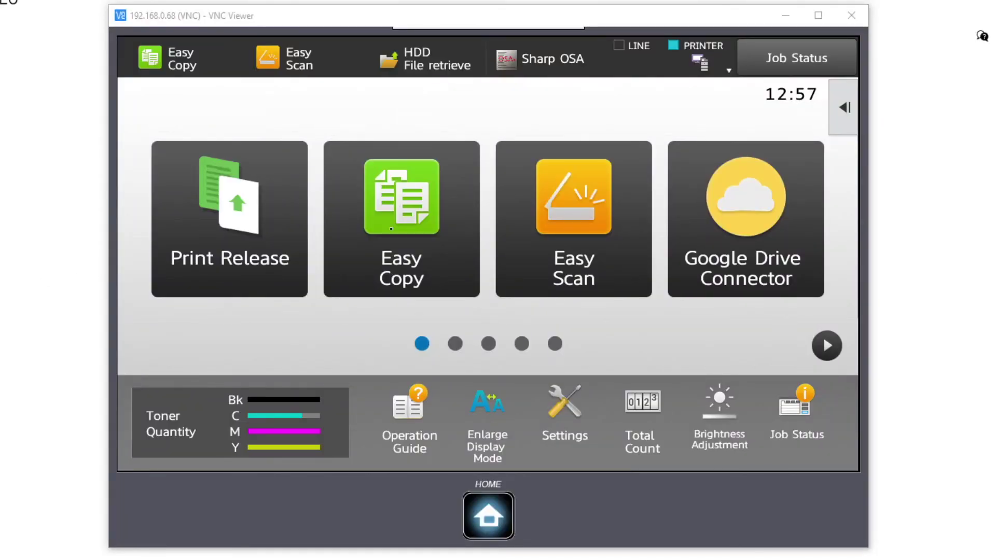
Page through the printer's home screen to HDD File retrieve and open it
left_click(828, 346)
left_click(829, 347)
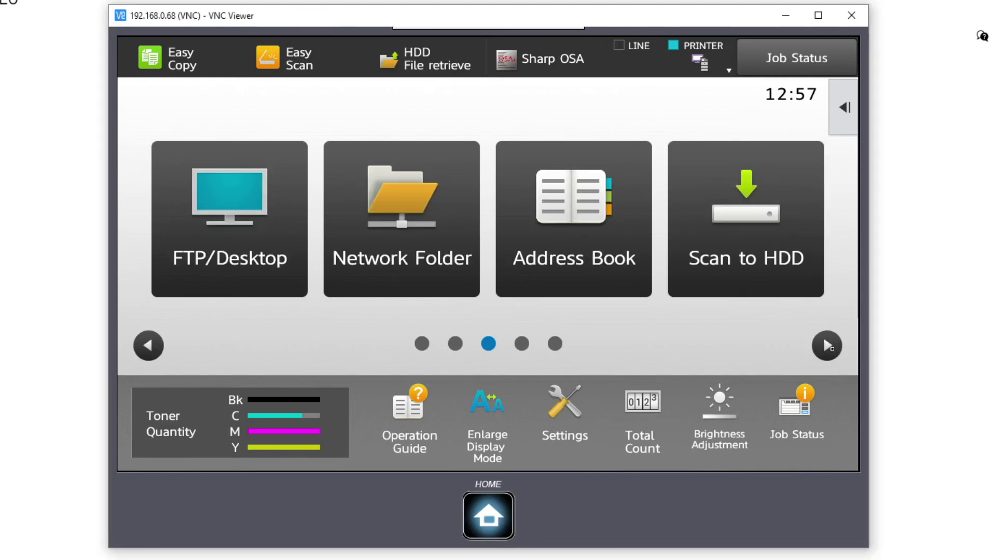
left_click(829, 347)
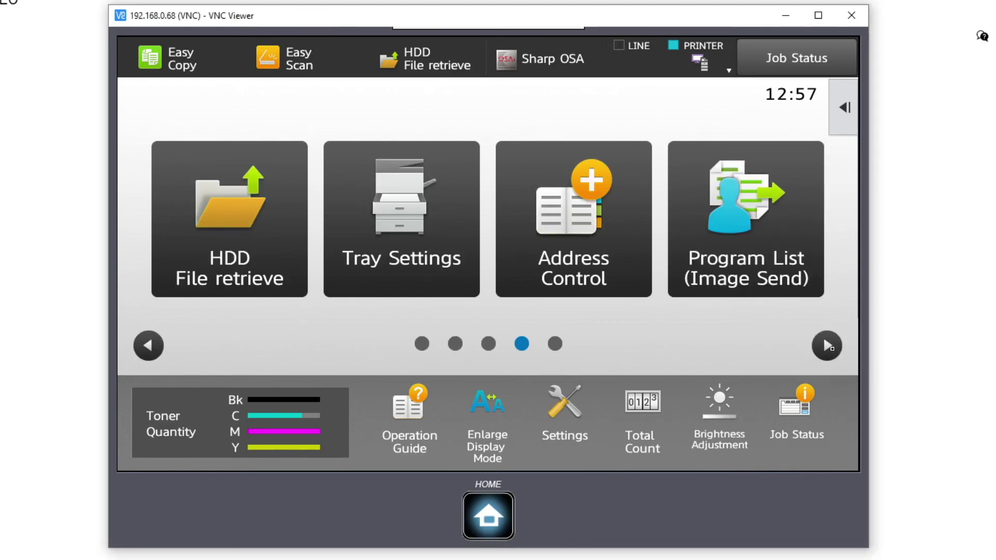
left_click(232, 228)
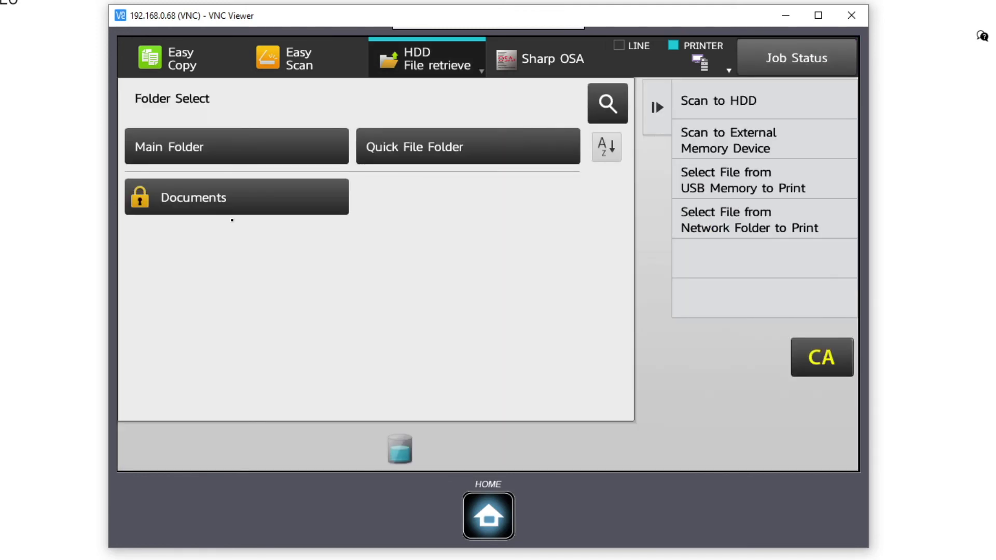
Unlock the Documents folder with its five-digit PIN and select the held Test Page file
left_click(230, 198)
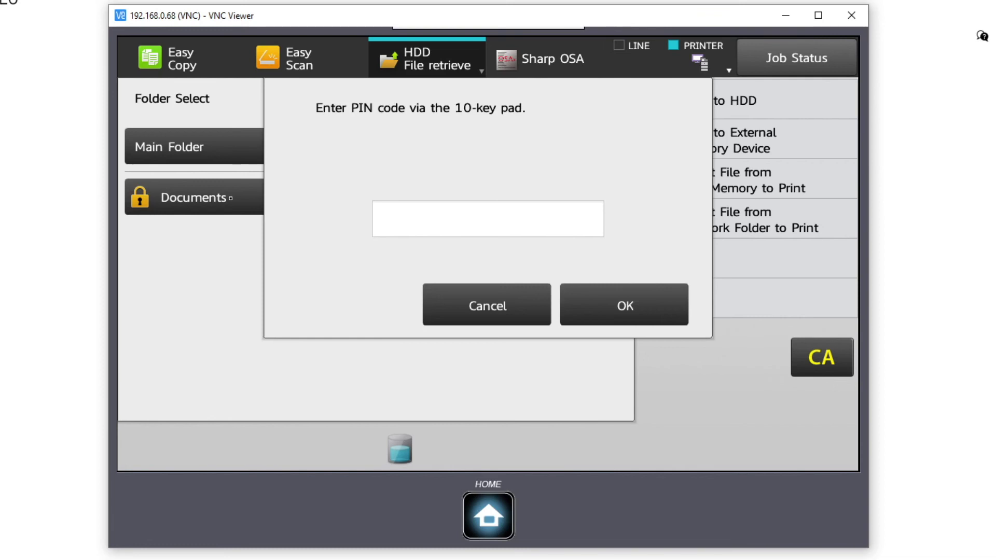
left_click(400, 220)
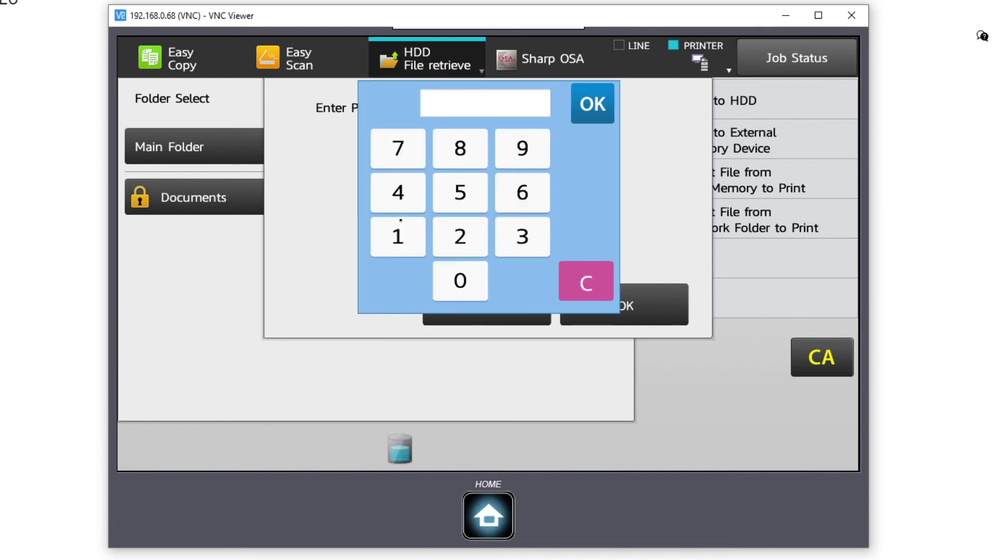
left_click(402, 239)
left_click(461, 241)
left_click(516, 238)
left_click(394, 194)
left_click(470, 193)
left_click(596, 106)
left_click(596, 301)
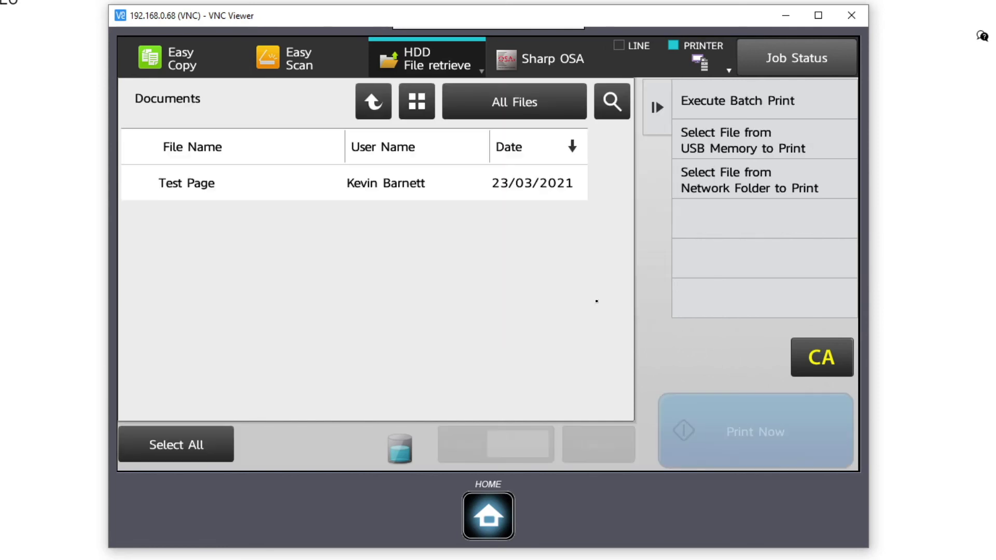
left_click(294, 184)
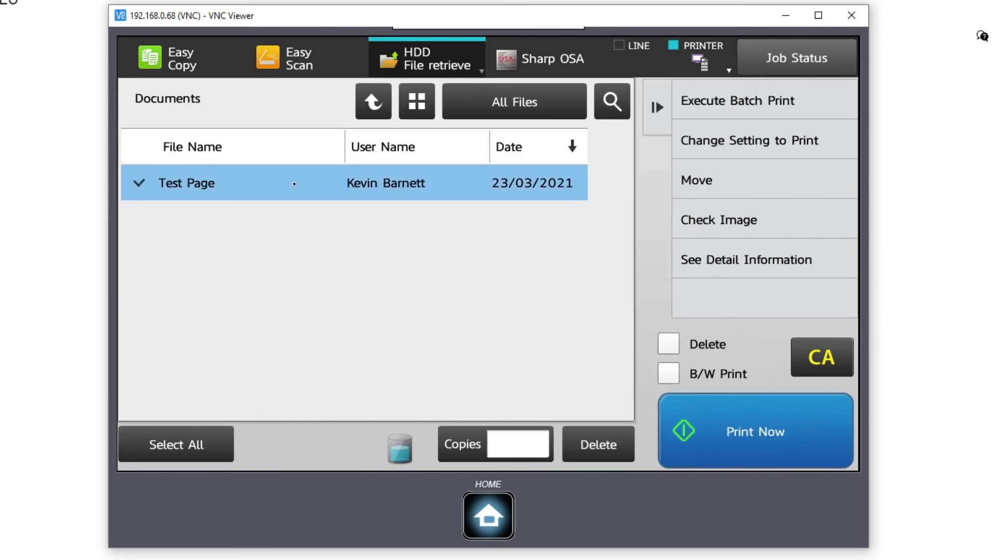